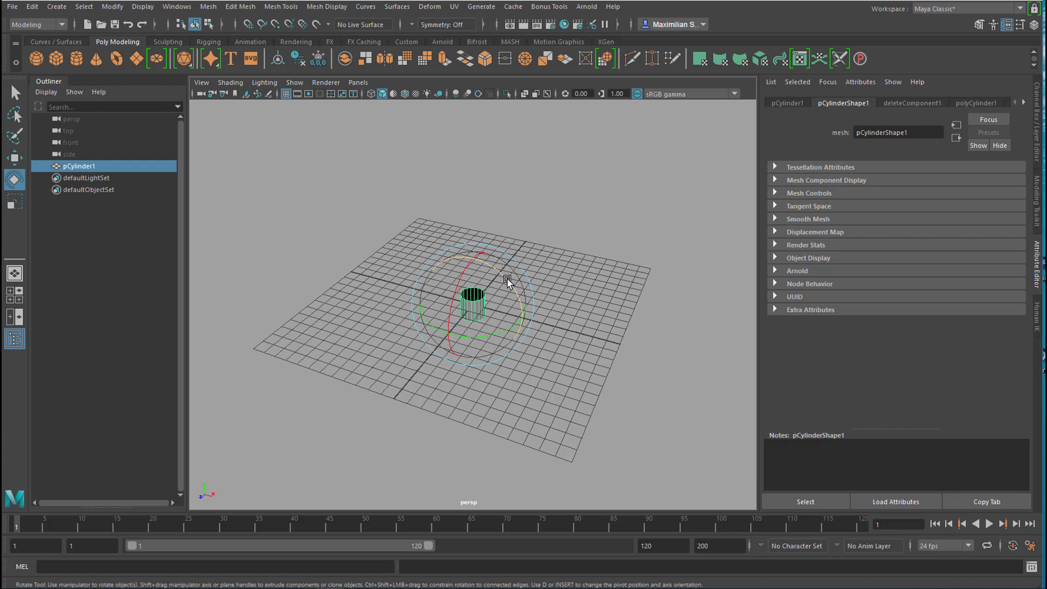
- Rotate the cylinder to -90 degrees about Z and create a new perspective camera view
drag(511, 282, 535, 437)
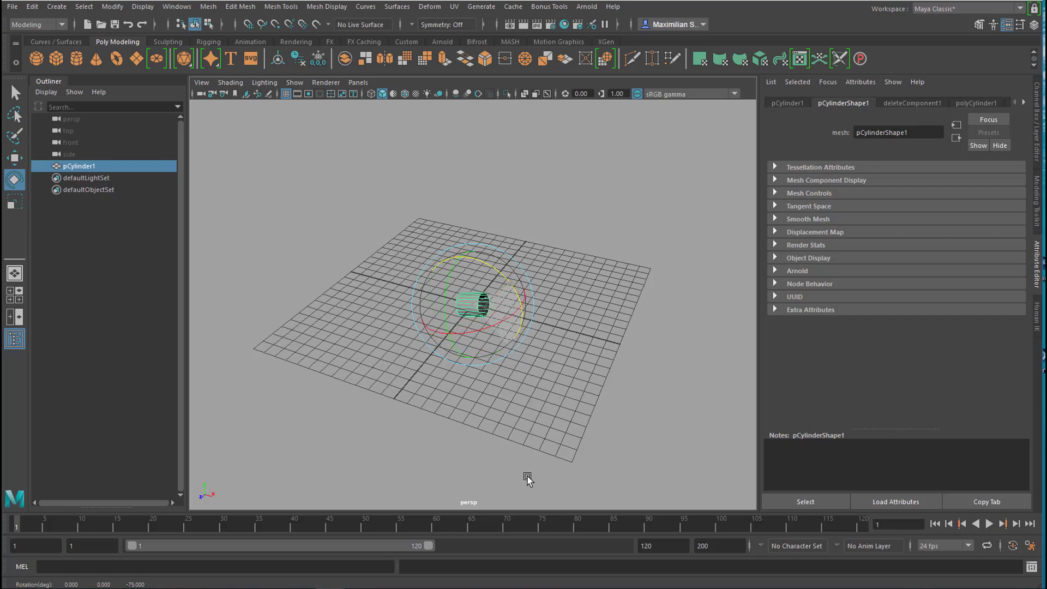
drag(527, 479, 567, 456)
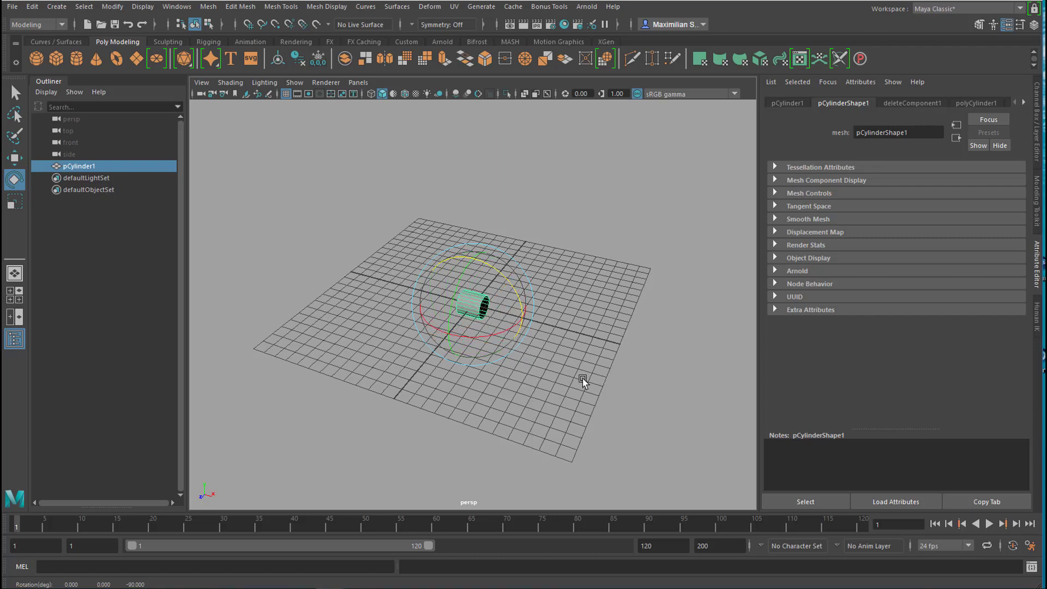
key(space)
drag(562, 413, 591, 392)
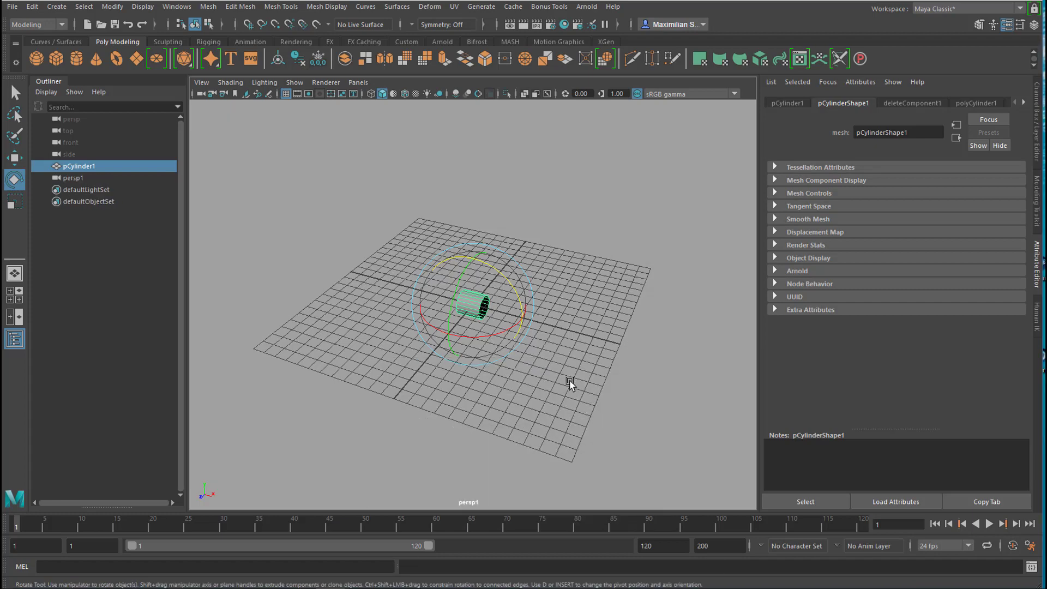
- Scale the cylinder along its length into a long tube that extends well beyond both sides of the grid
alt+drag(571, 337, 606, 327)
key(r)
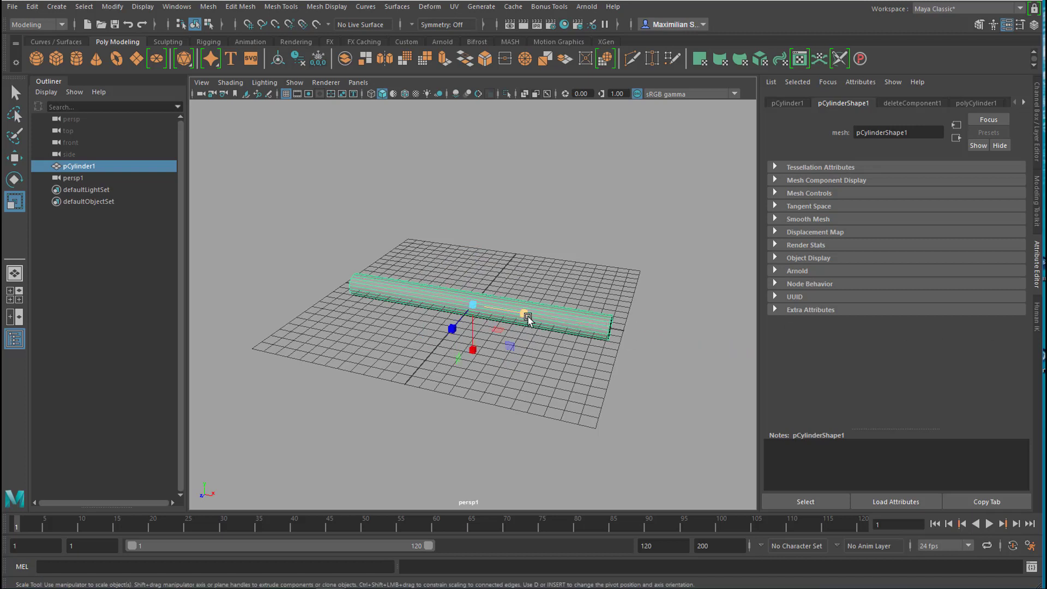
drag(526, 311, 572, 320)
alt+drag(526, 392, 514, 372)
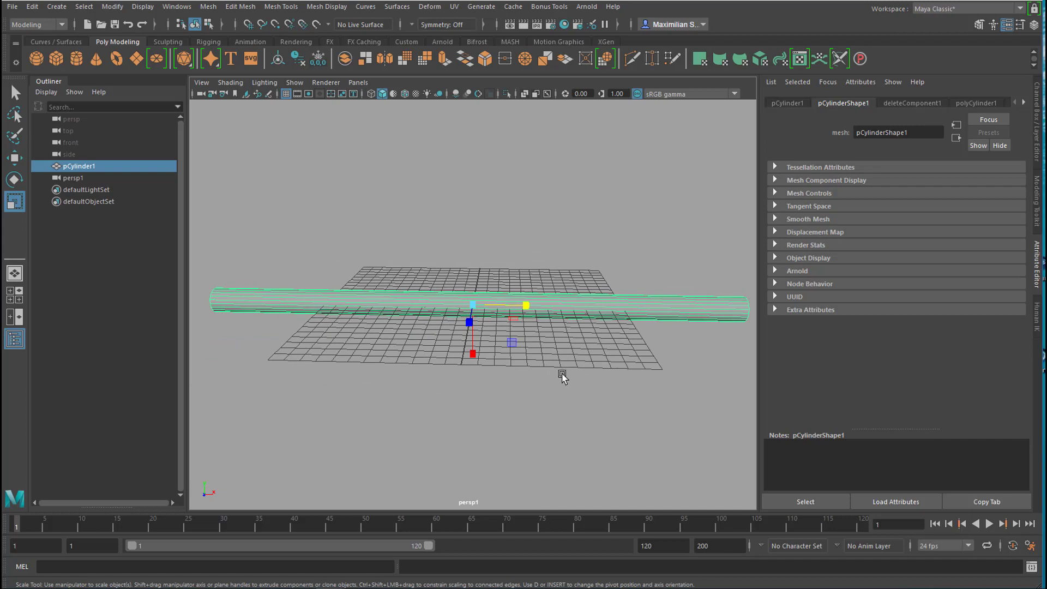
- Create a polygon sphere and move it along X to about -23.86, just outside one end of the tube
click(36, 59)
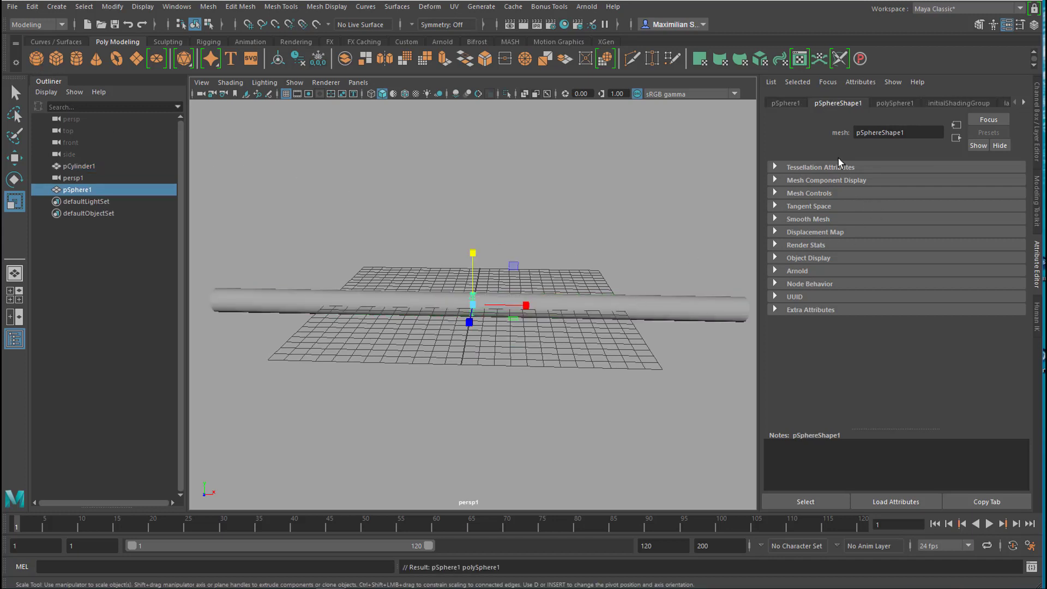
click(900, 102)
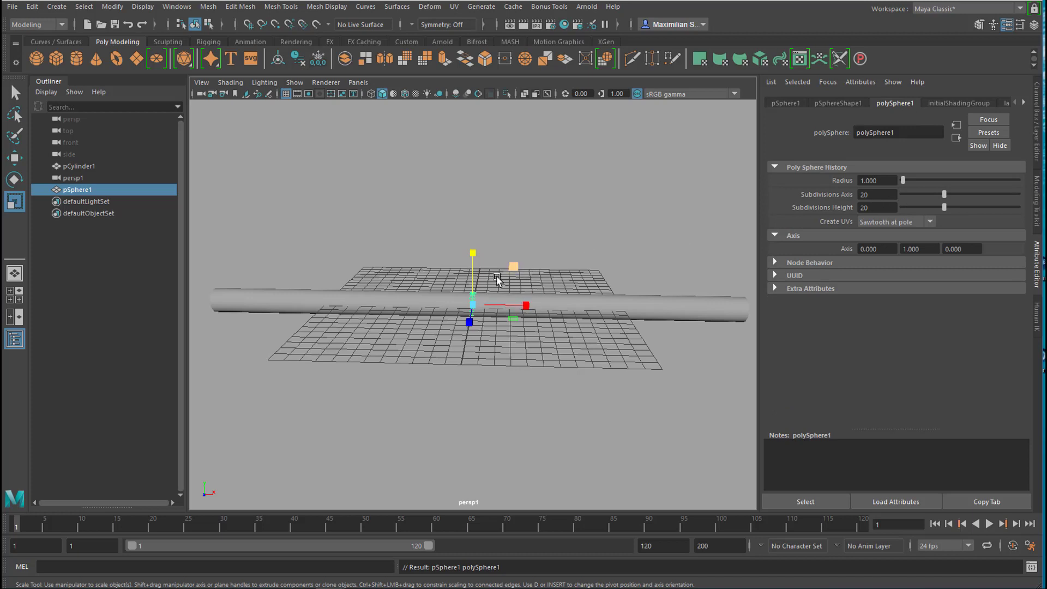
key(w)
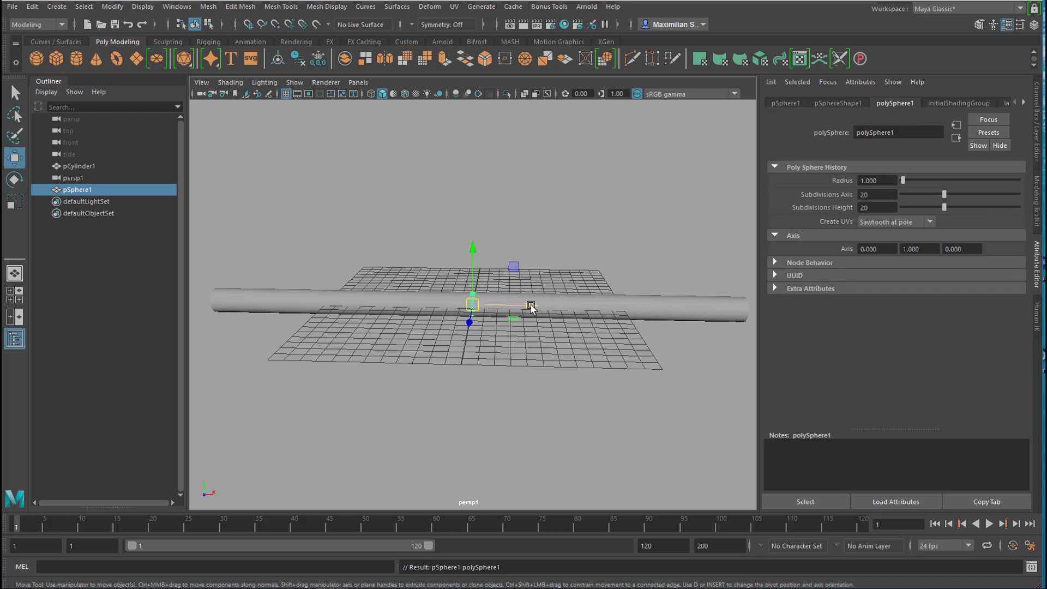
drag(530, 306, 243, 322)
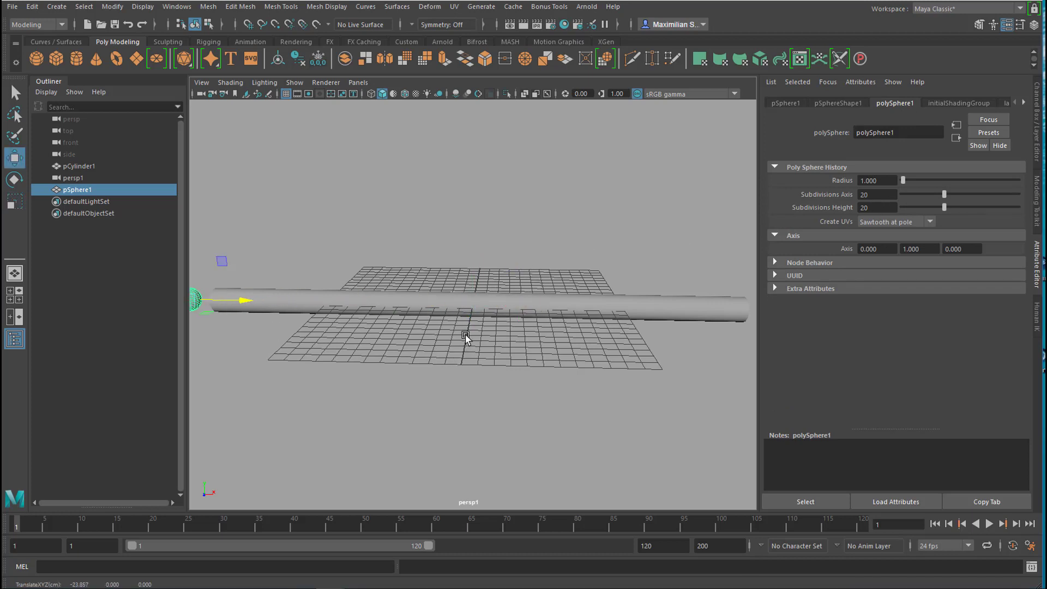
- Reduce the sphere's subdivisions to 6 around the axis and 7 in height
key(f)
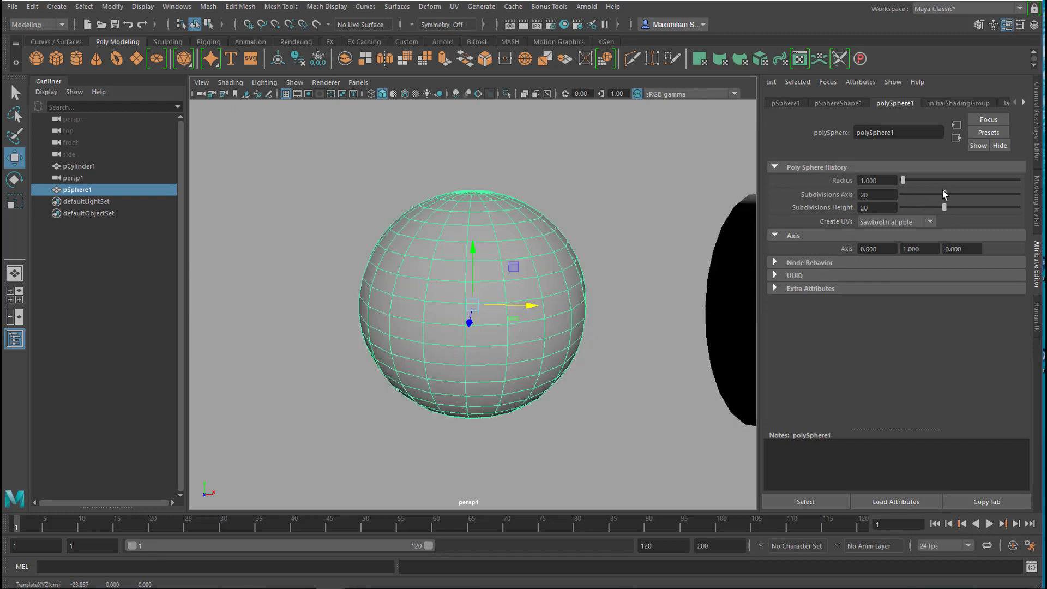
drag(945, 195, 912, 208)
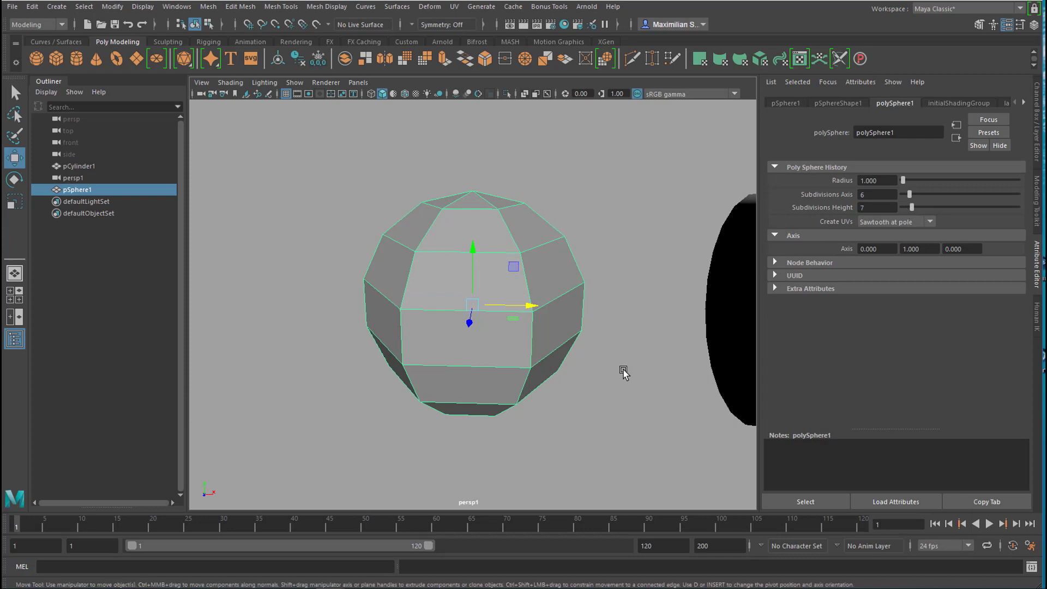
alt+drag(624, 370, 613, 329)
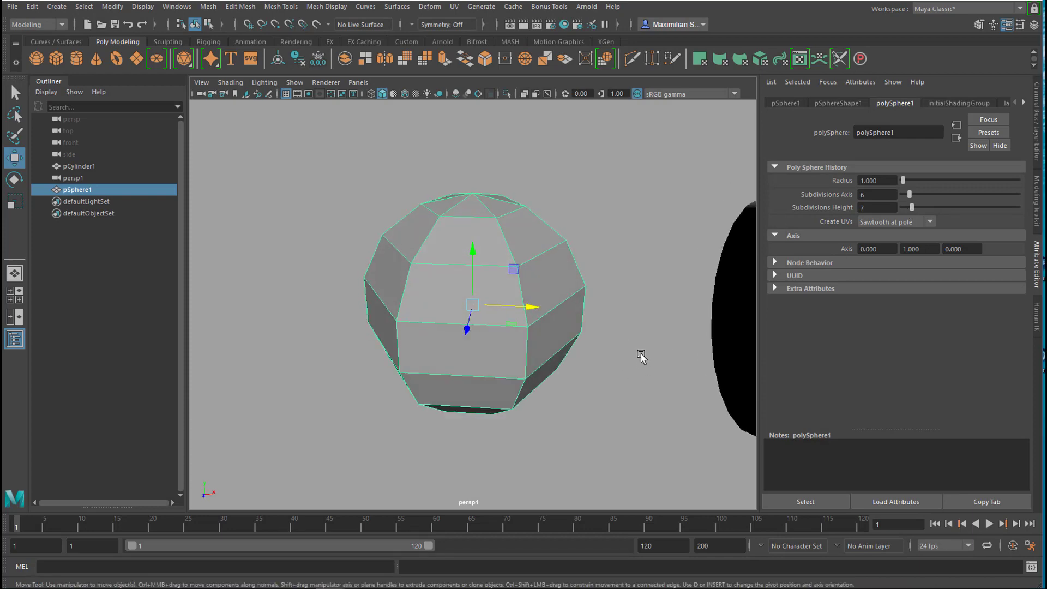
- Scale the sphere down uniformly so that it is slightly narrower than the tube
key(a)
mouse_move(590, 371)
alt+mouse_down()
mouse_move(620, 356)
mouse_move(601, 361)
alt+mouse_up()
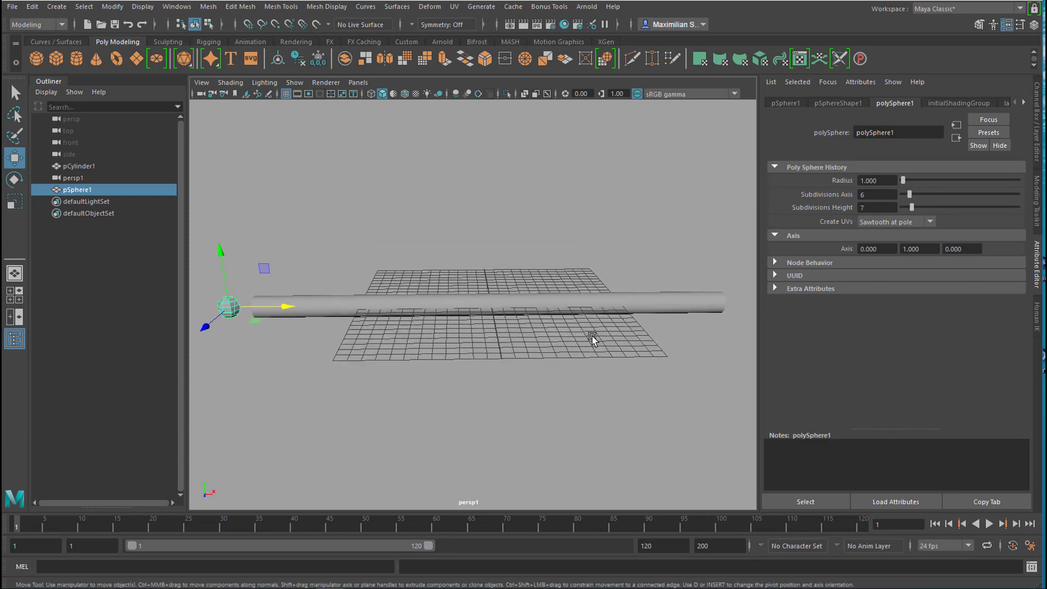
key(r)
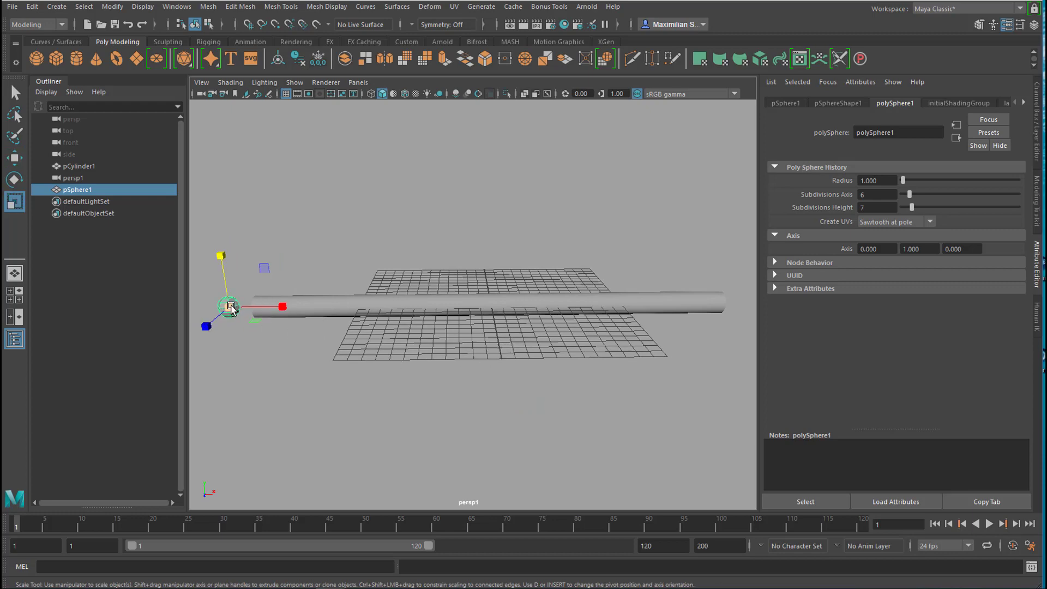
drag(230, 305, 435, 351)
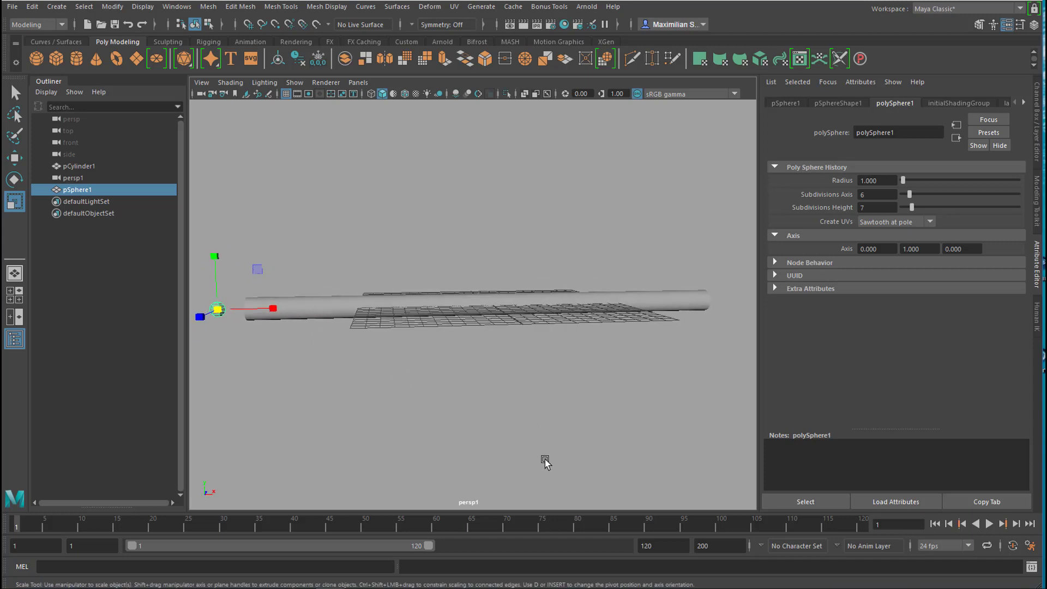
key(w)
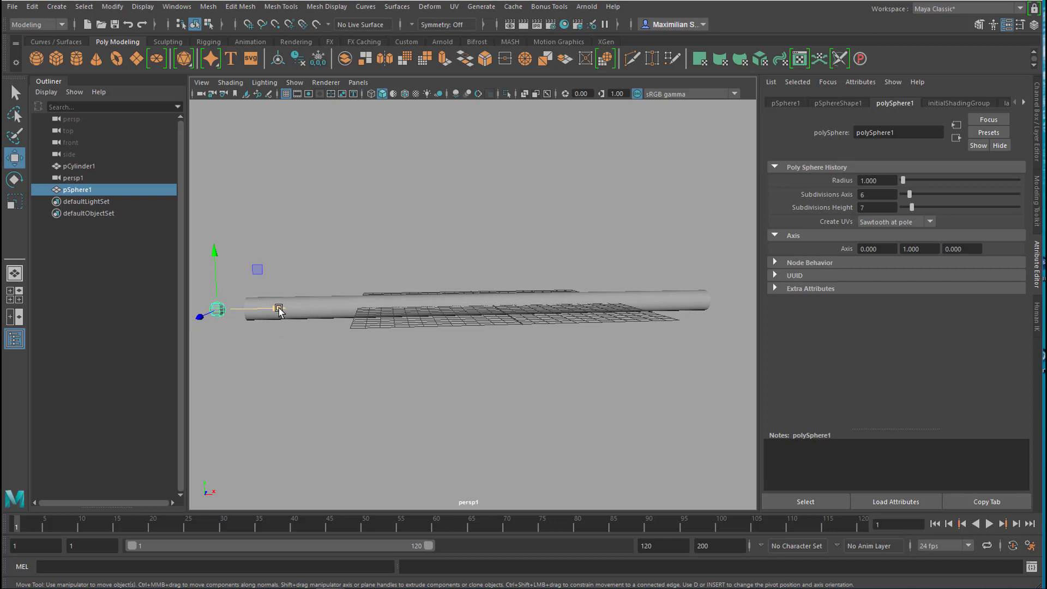
mouse_move(589, 381)
alt+mouse_down()
mouse_move(569, 382)
mouse_move(582, 385)
alt+mouse_up()
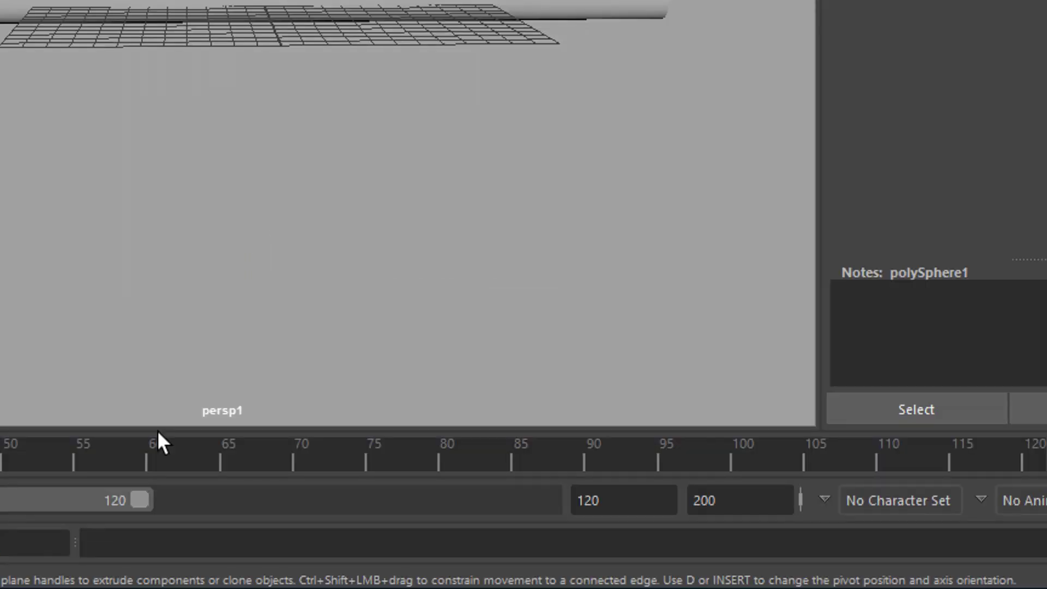
- Set the playback end frame to 1000
click(604, 500)
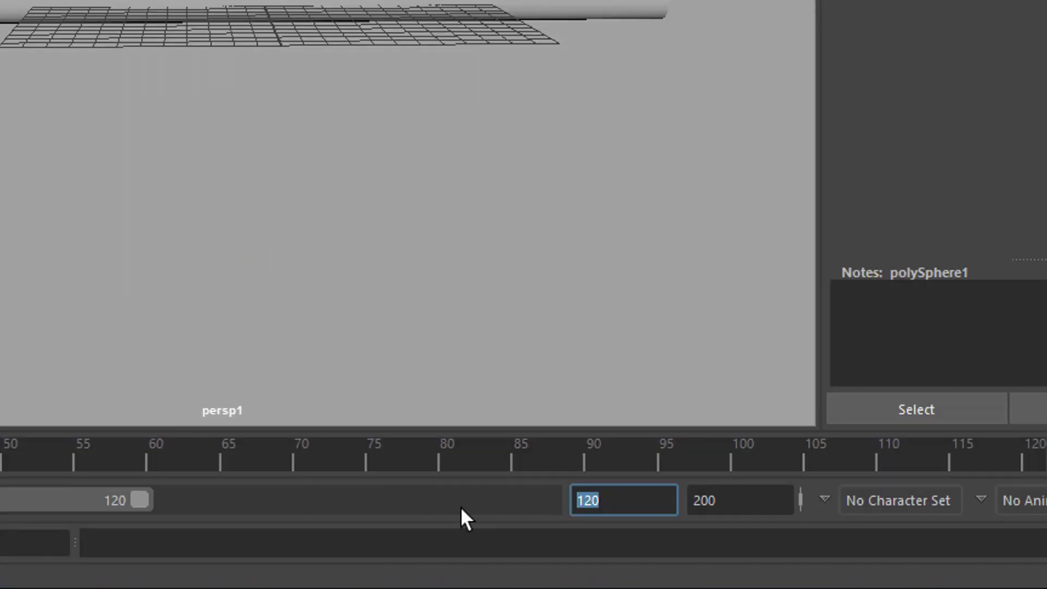
text(1000)
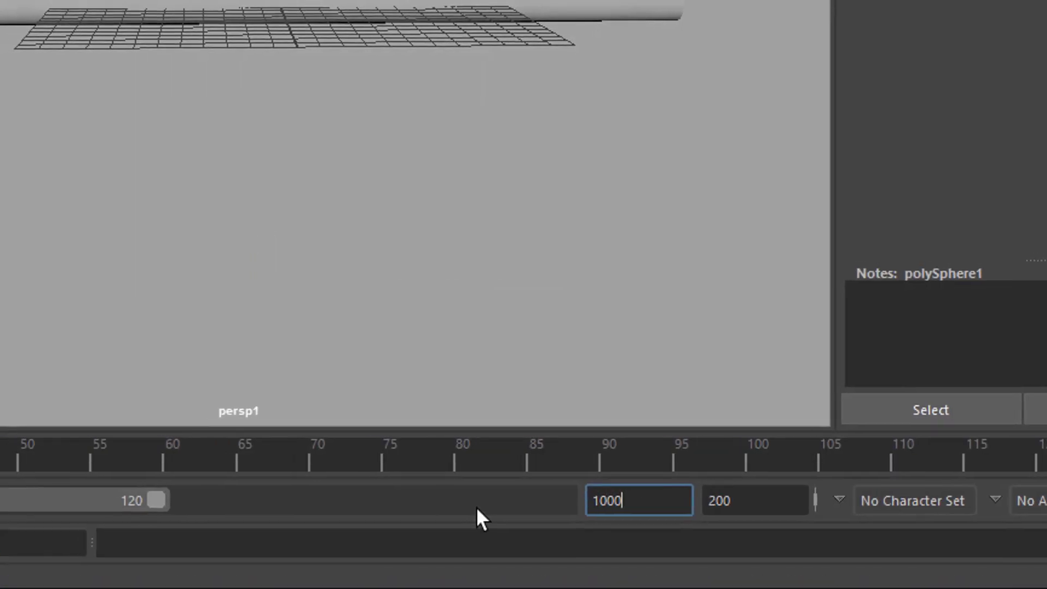
key(Return)
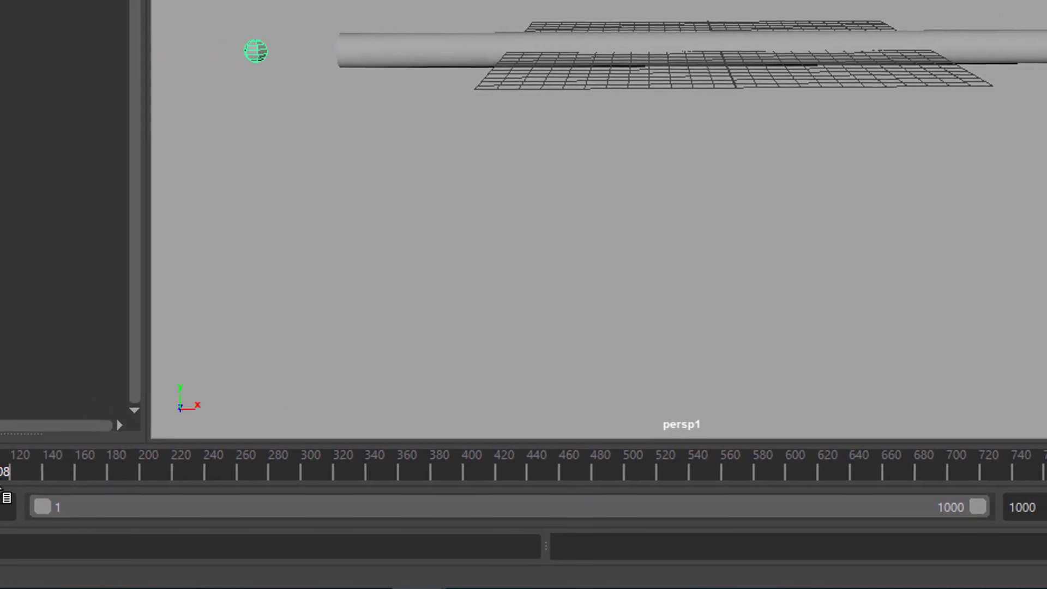
- Key the sphere in its starting position outside the tube at frame 162
drag(82, 480, 154, 488)
key(w)
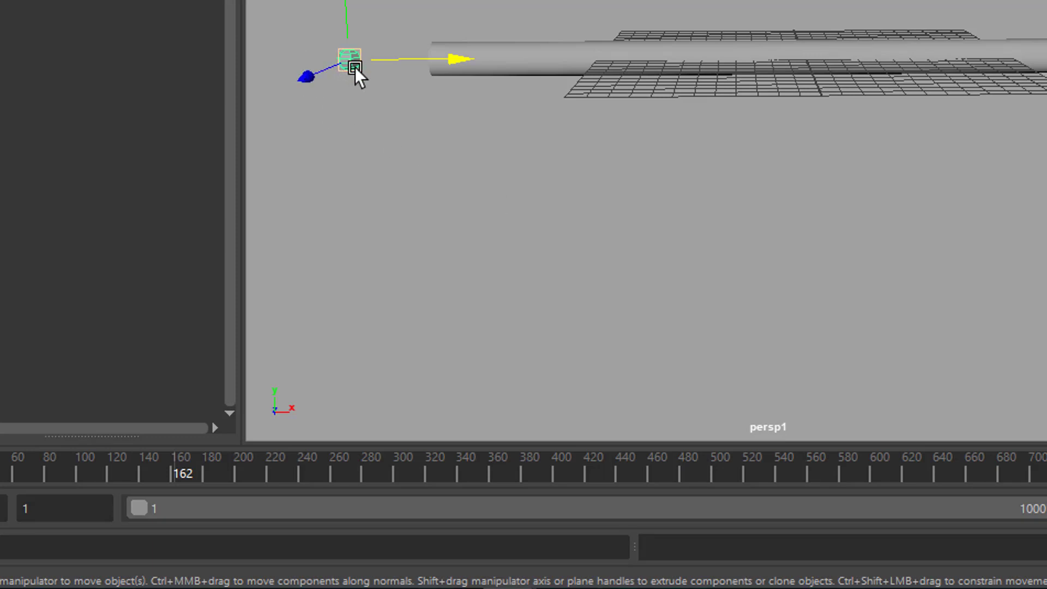
key(s)
- At frame 255, move the sphere along X past the tube's opposite end and key it, adding another key at frame 343
drag(200, 467, 242, 474)
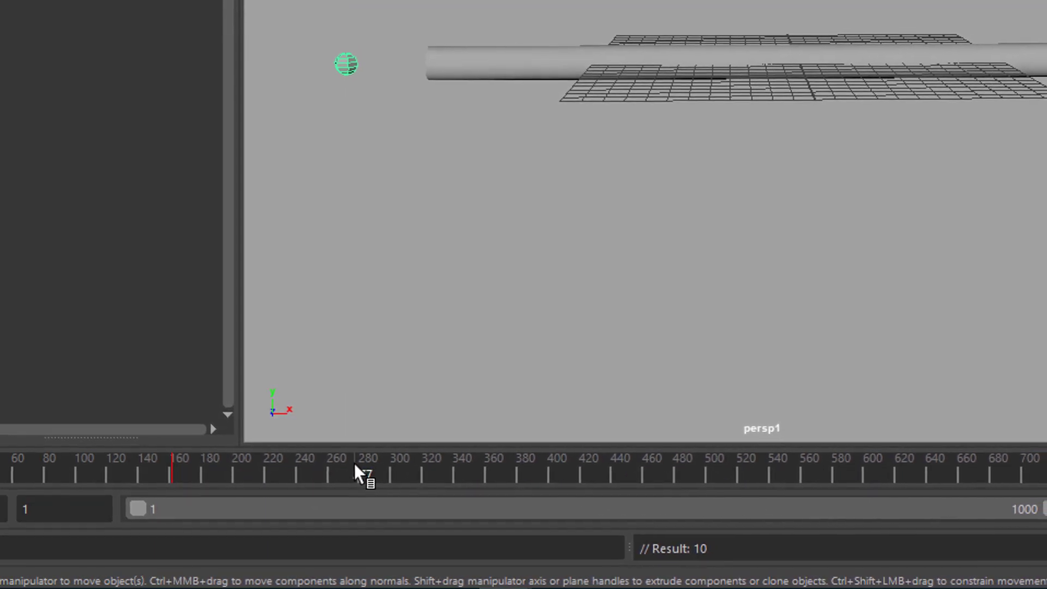
drag(343, 468, 320, 467)
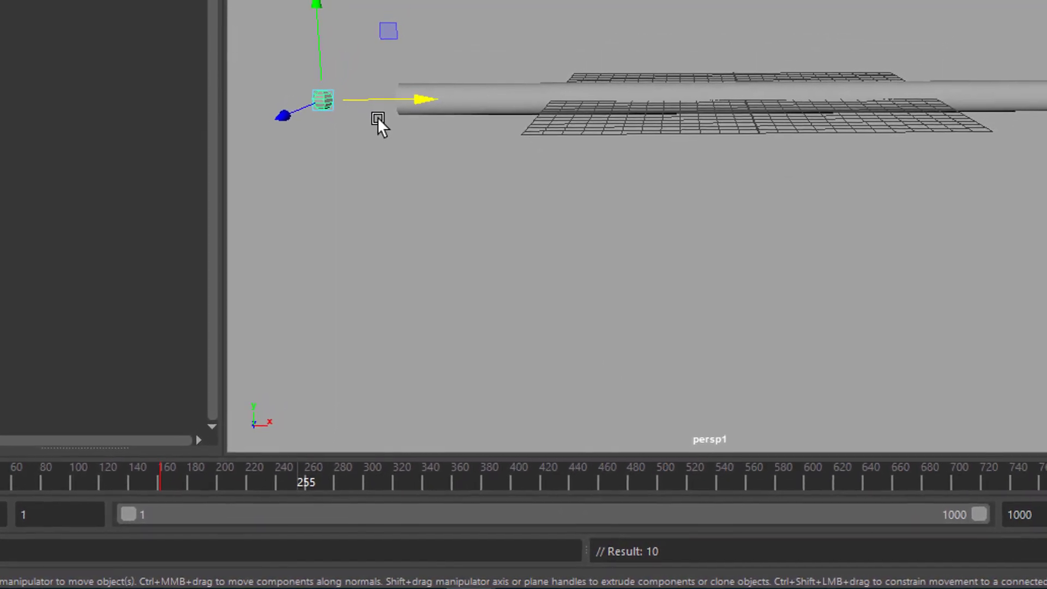
drag(445, 81, 859, 137)
drag(767, 185, 1044, 188)
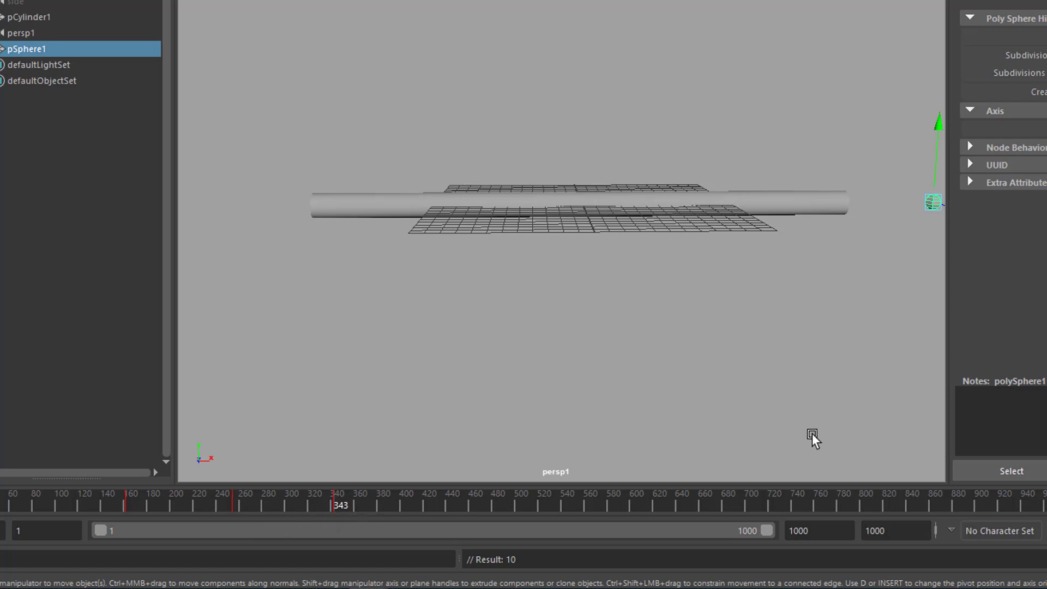
- Move the sphere back along X to its starting side at frame 595, key it, and play the animation
click(630, 501)
scroll(841, 331, down, 1)
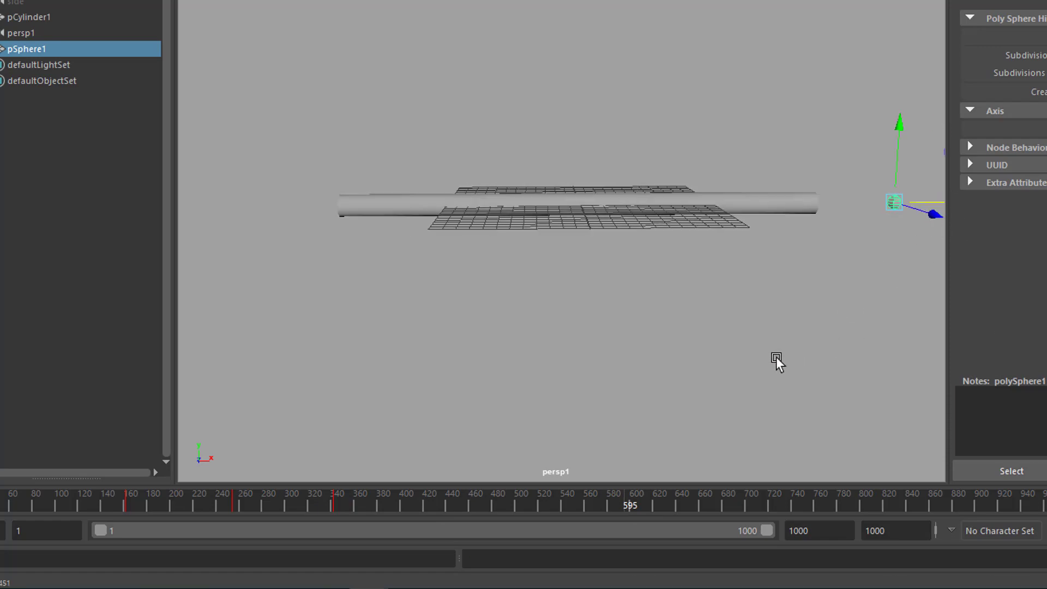
drag(927, 202, 320, 231)
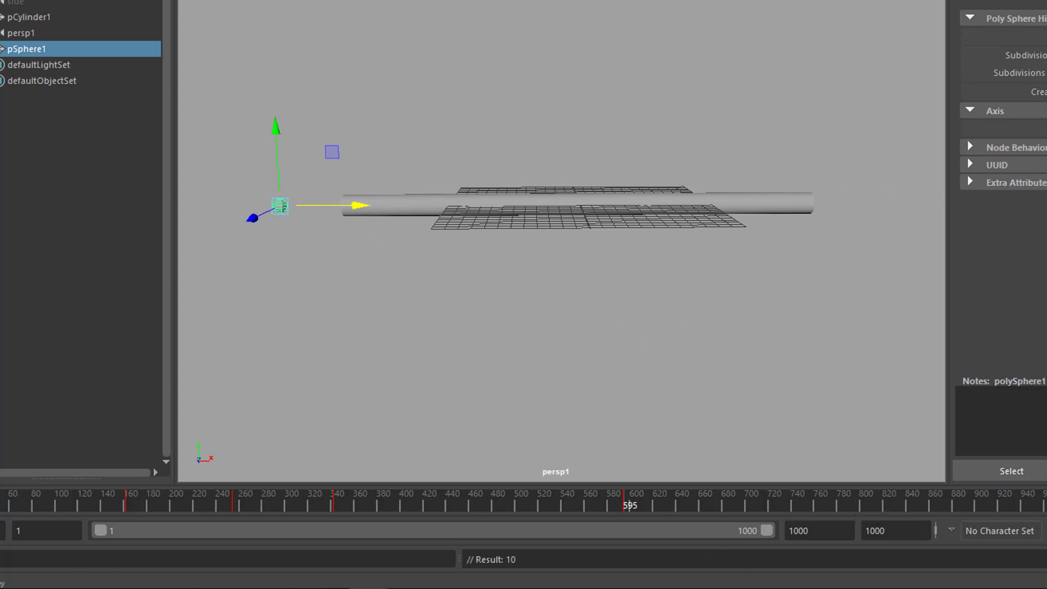
key(alt+v)
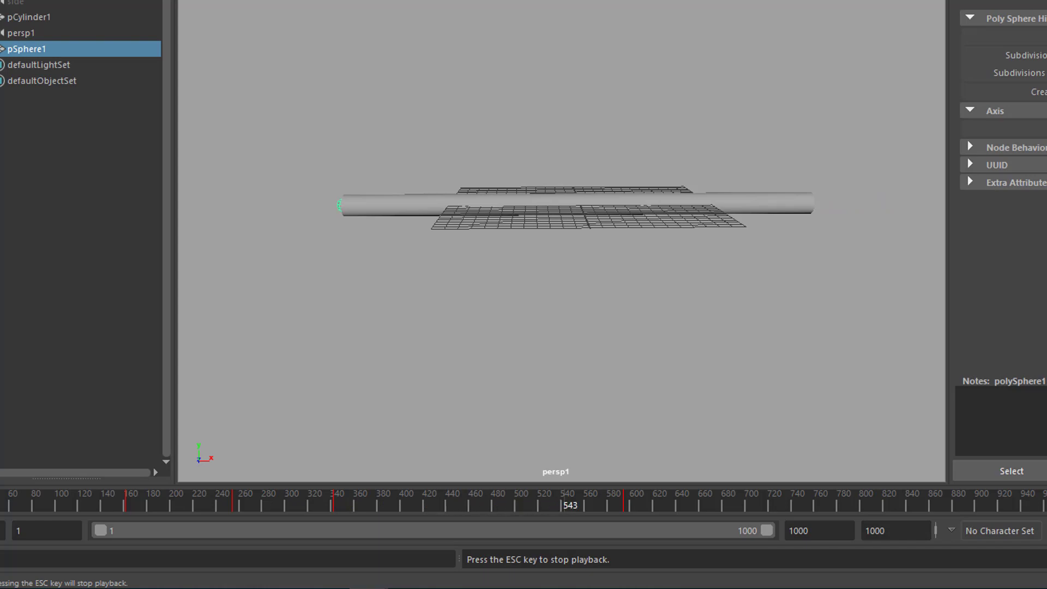
key(Escape)
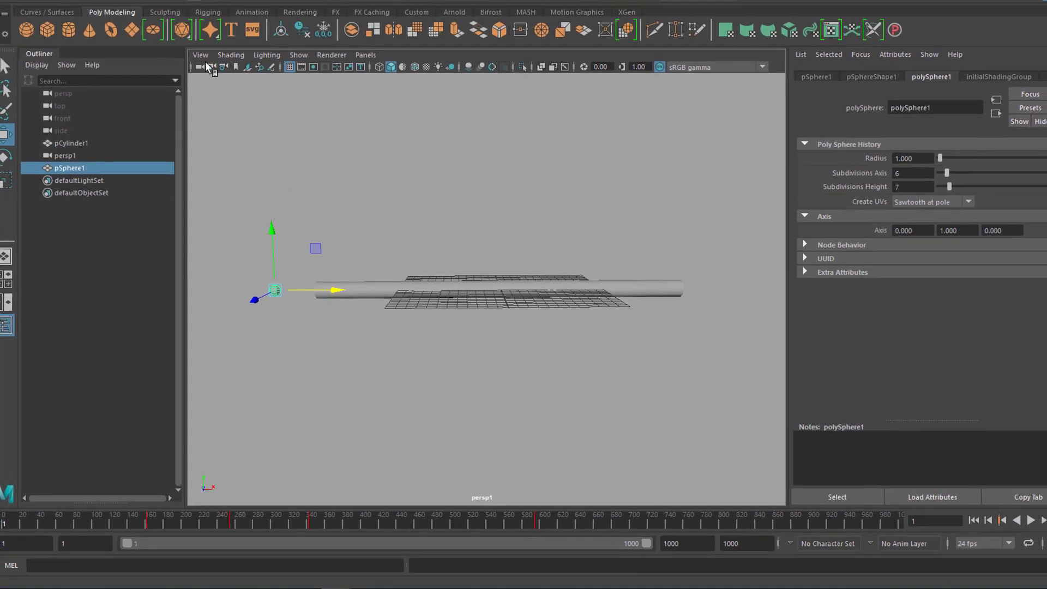
- Switch to the FX menu set and create nHair on the selected sphere
click(33, 17)
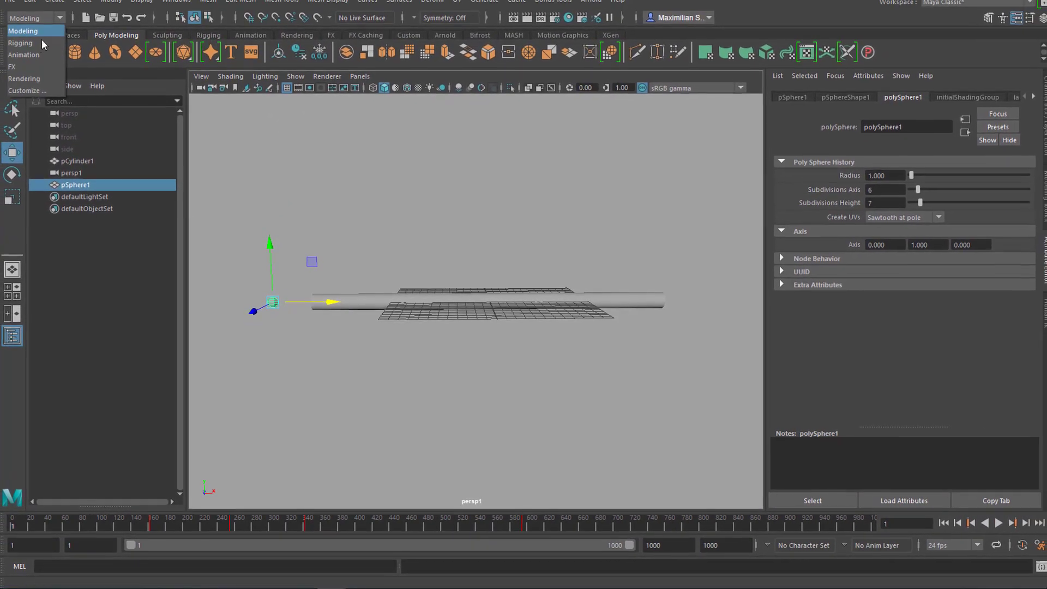
click(37, 66)
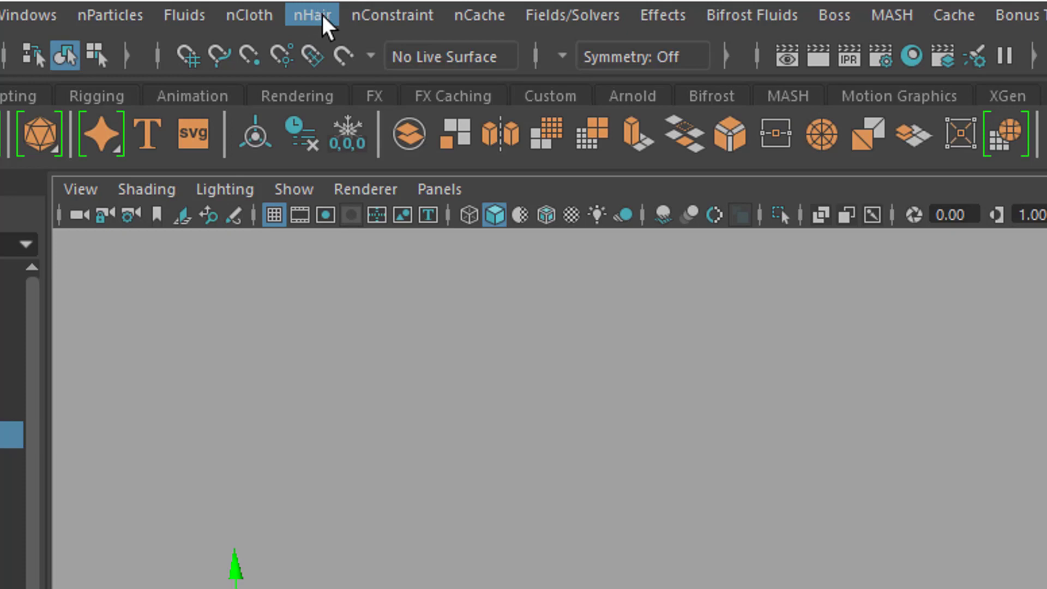
click(322, 15)
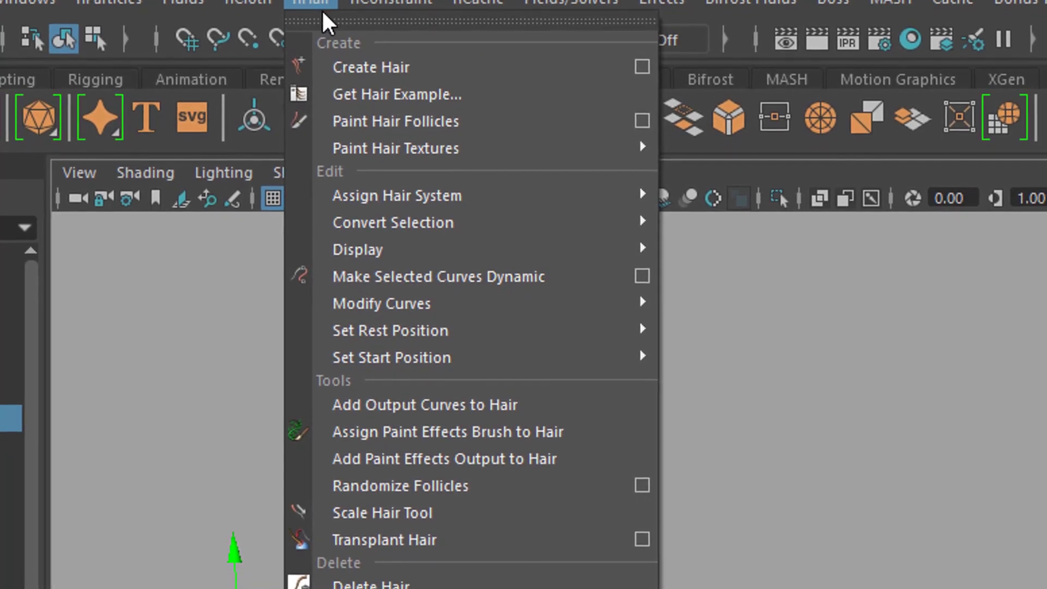
click(339, 65)
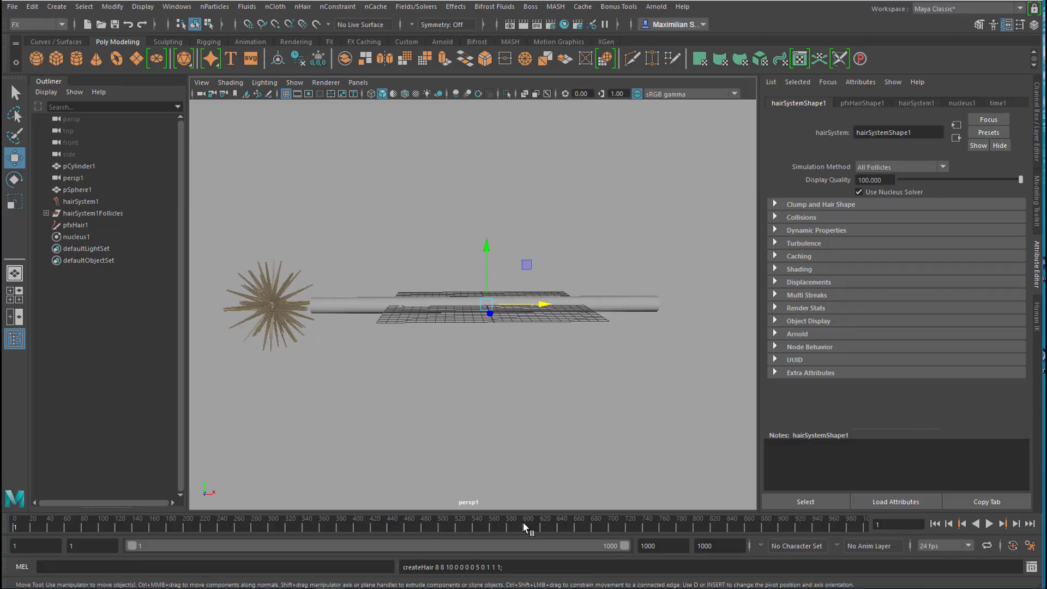
- Set the playback speed to Play Every Frame, Max Real-time and play the hair simulation
right_click(523, 522)
mouse_move(572, 439)
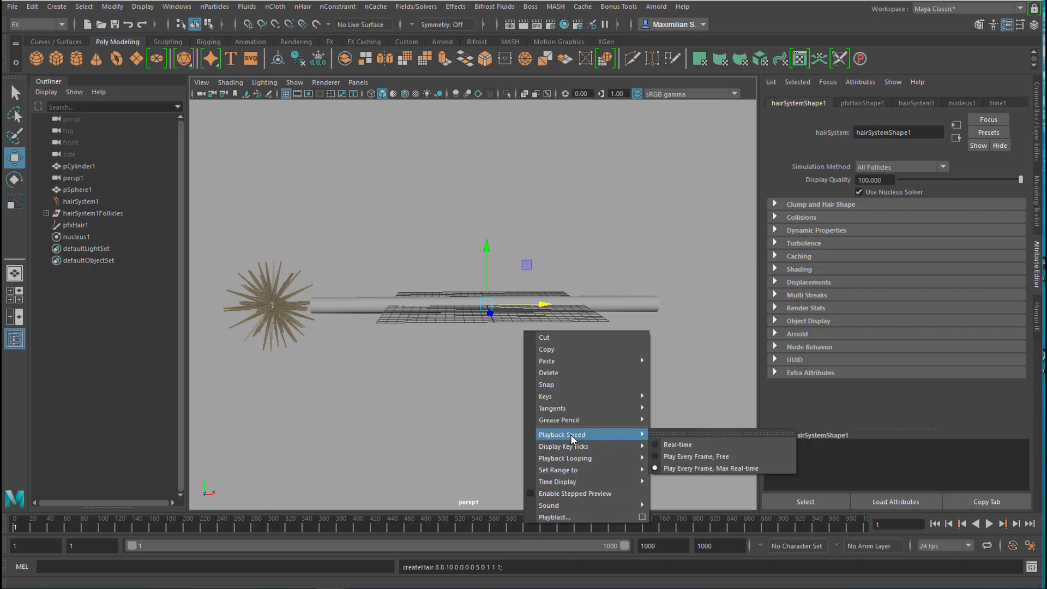
click(724, 469)
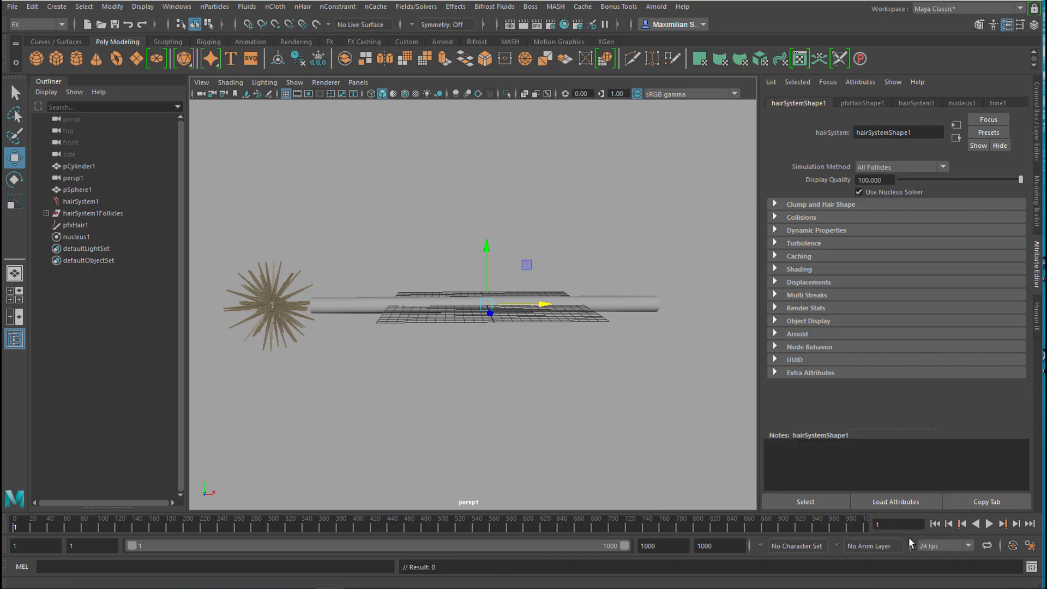
click(989, 524)
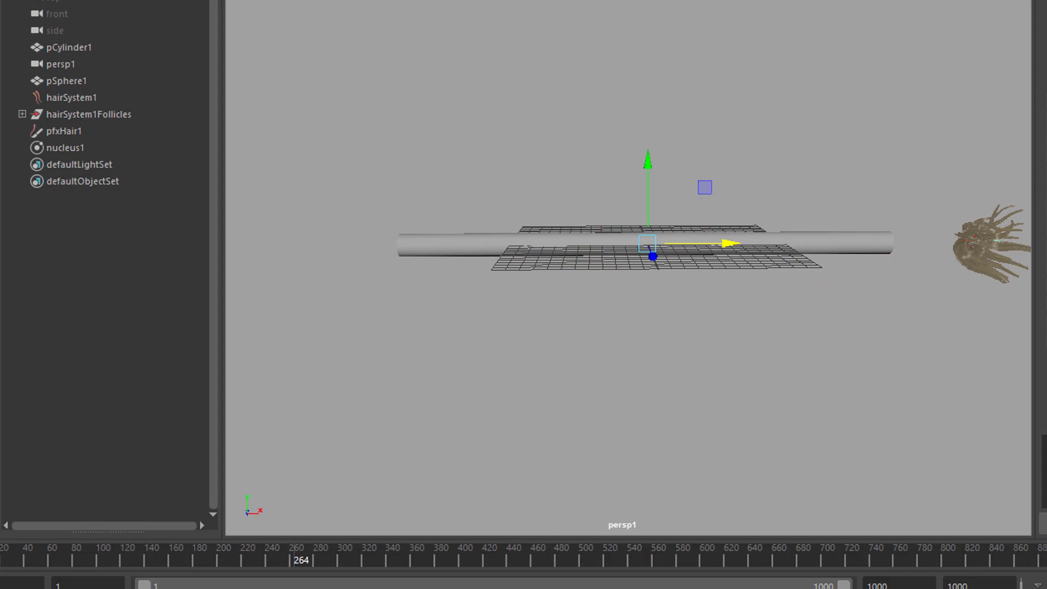
- Return the animation to its start and make the tube a passive collider for the hair simulation
key(alt+shift+v)
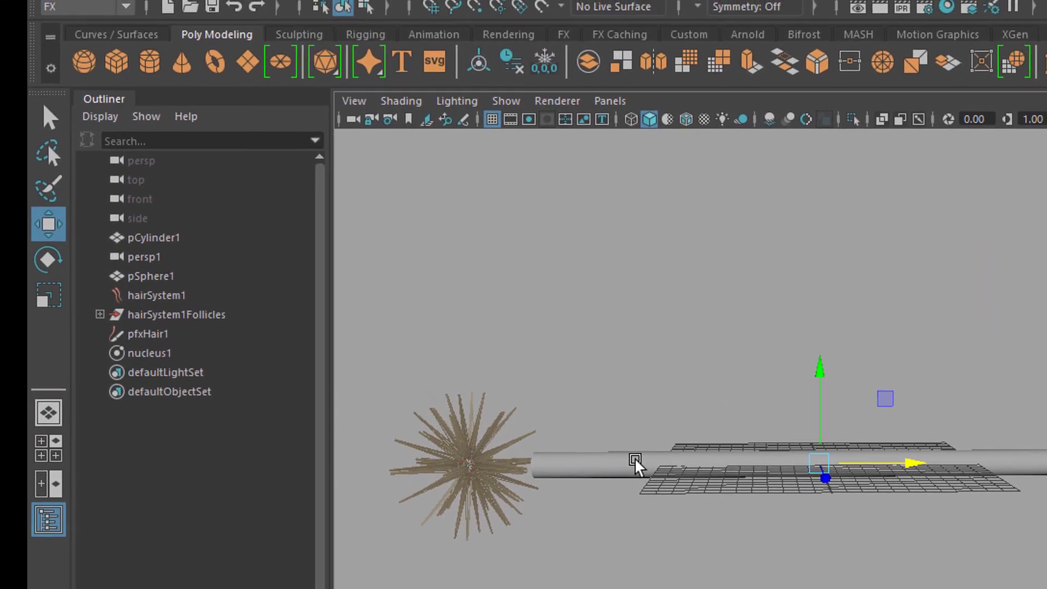
click(642, 476)
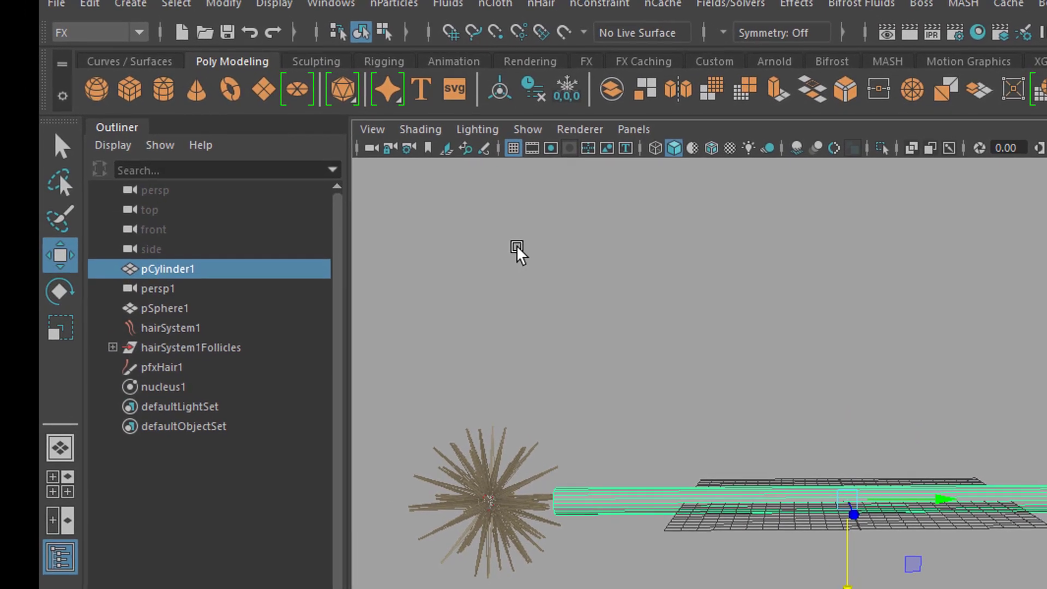
click(545, 8)
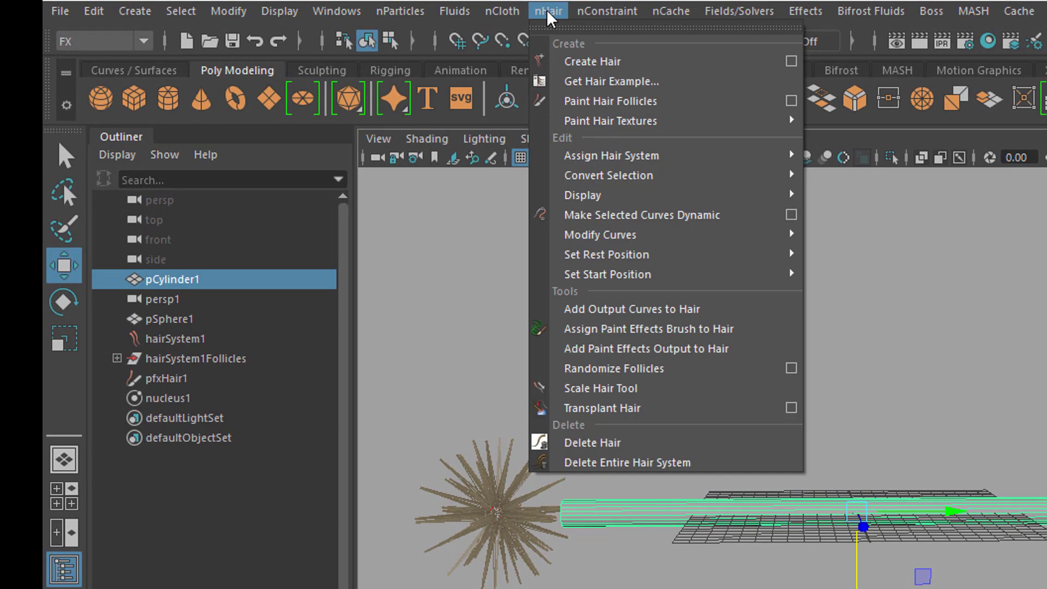
mouse_move(507, 16)
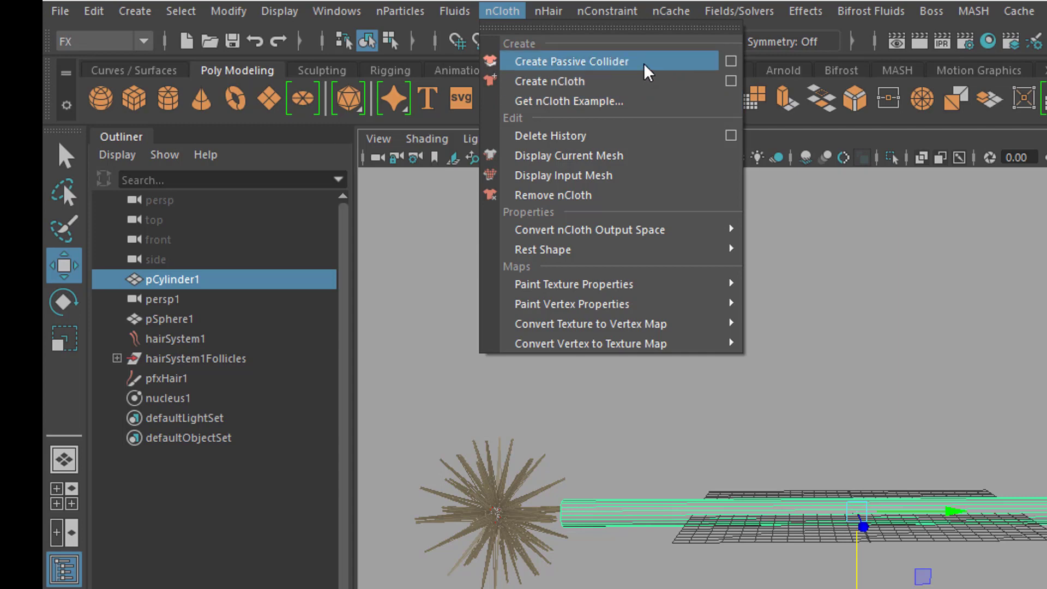
click(709, 64)
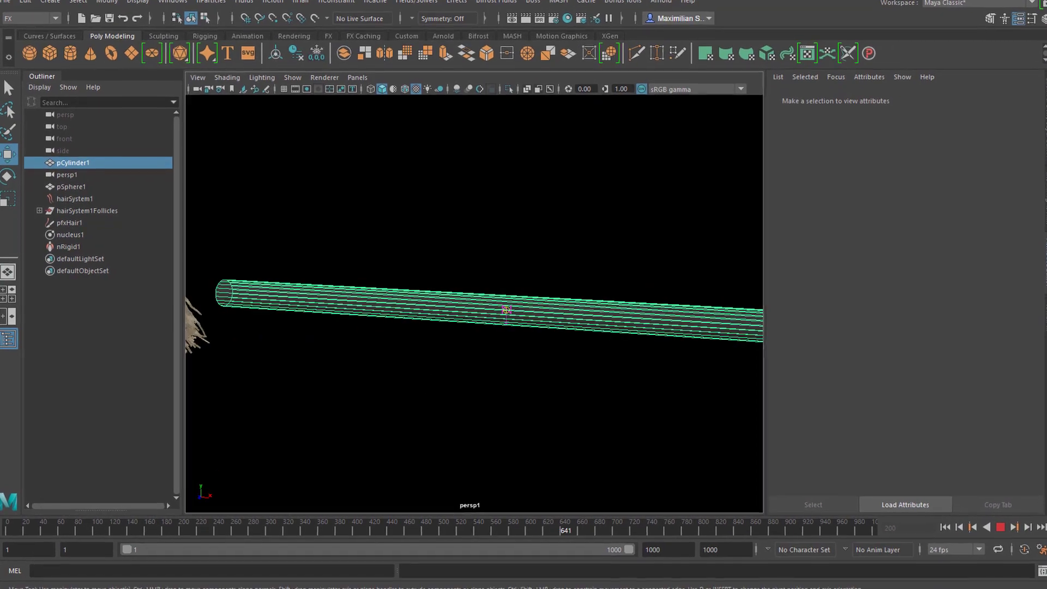
- Rewind the simulation and examine the hair's interaction with the tube from several angles and up close
click(945, 528)
alt+drag(592, 419, 531, 393)
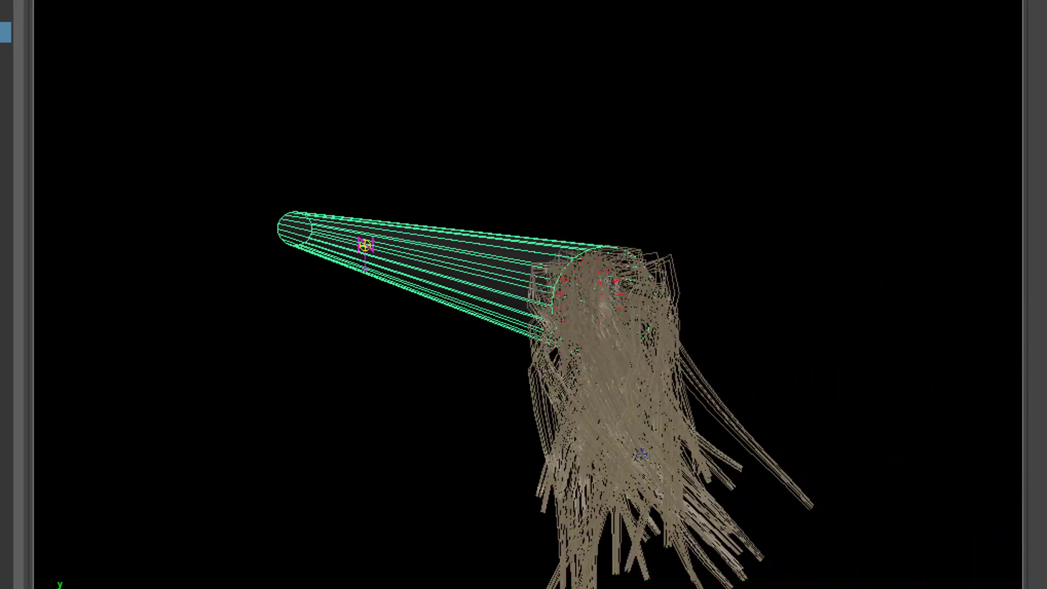
key(w)
alt+right_drag(238, 471, 596, 400)
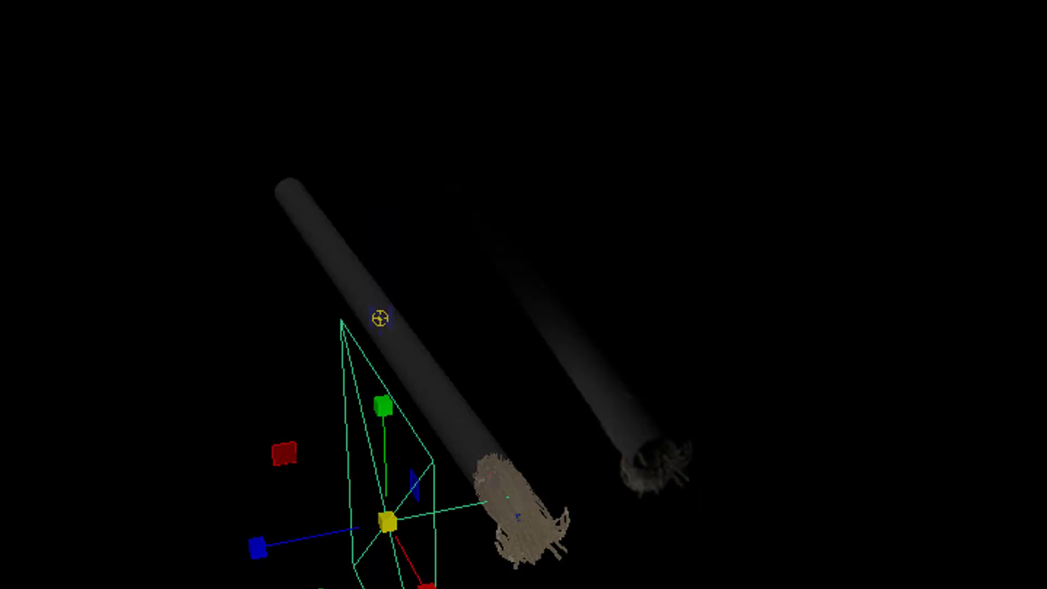
alt+right_drag(703, 451, 1024, 480)
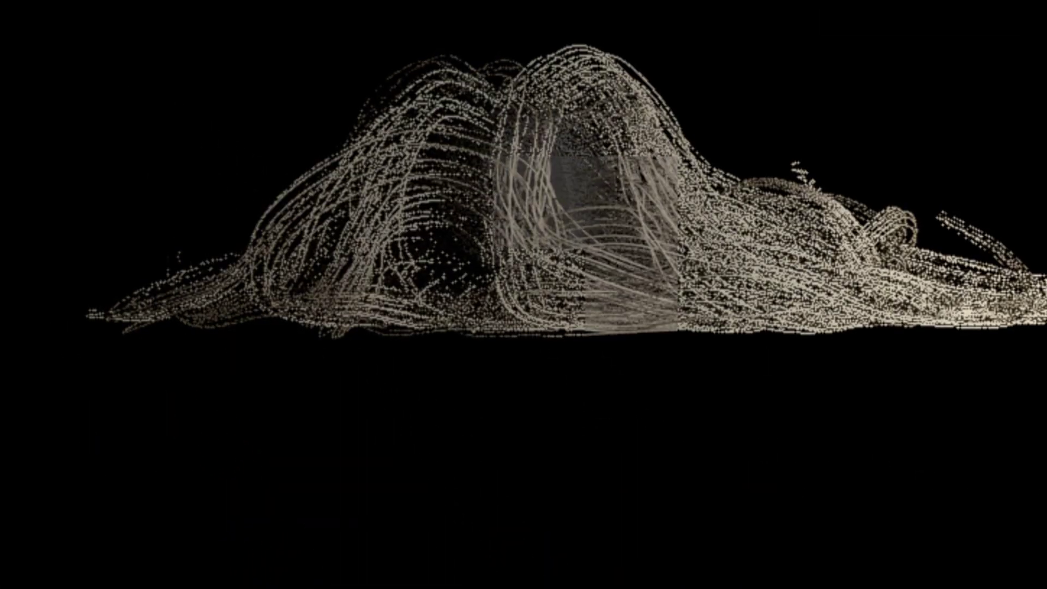